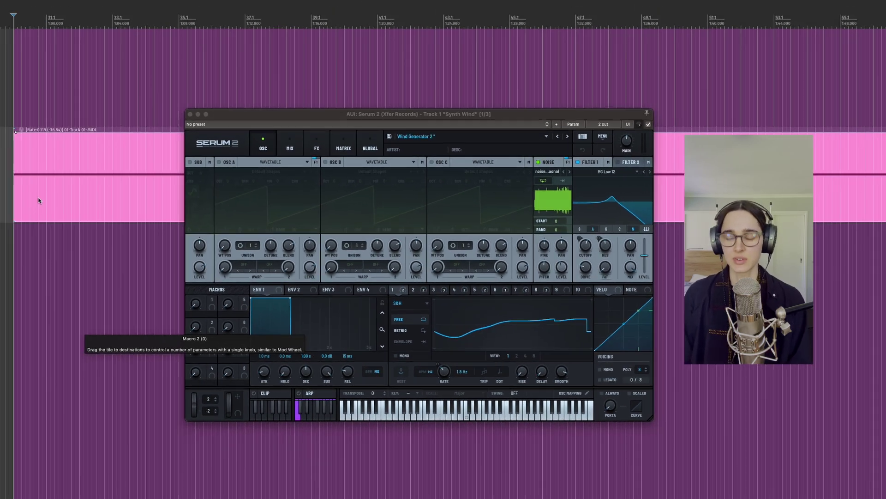
Render the time-selected part of the Synth Wind track to a stem track and close the Serum 2 window.
key(super+alt+shift+r)
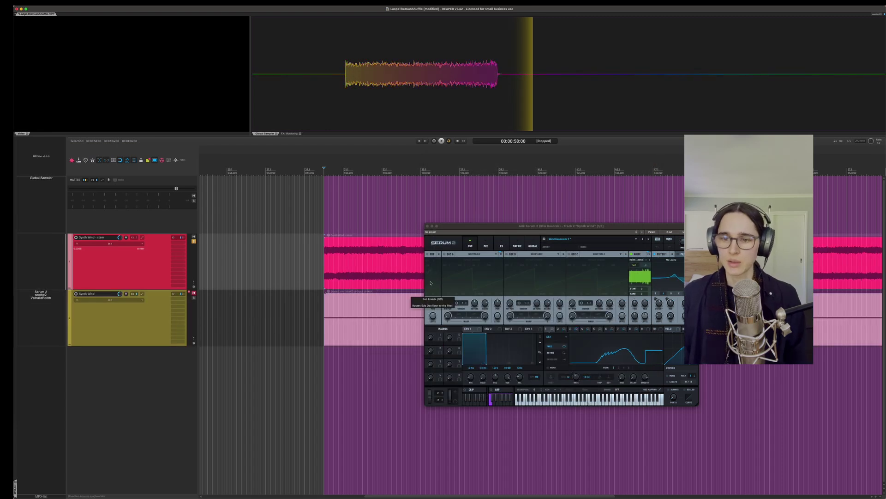
click(428, 226)
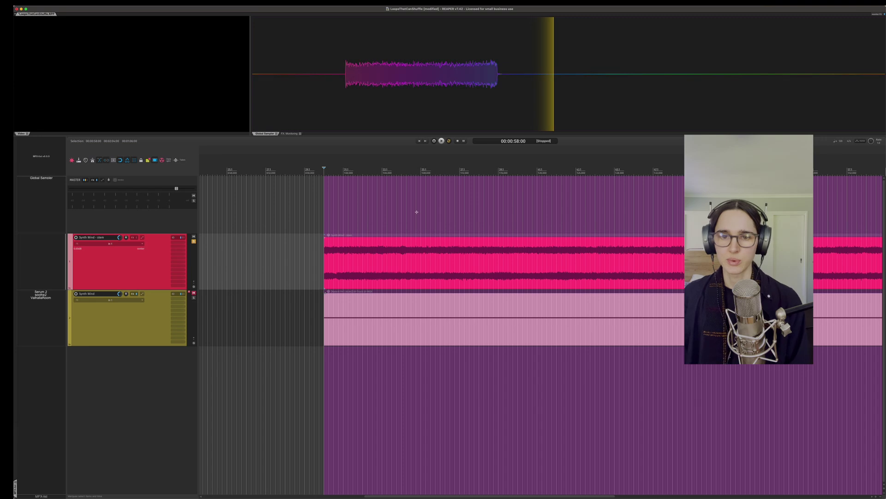
Clear the time selection and trim the start of the Synth Wind stem item to about 1:00.
click(416, 210)
drag(325, 284, 343, 283)
click(331, 261)
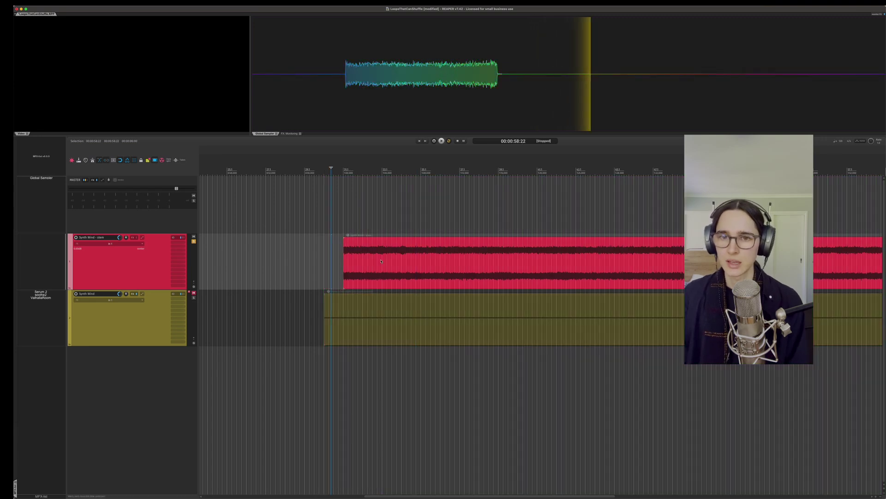
Split the stem item at about 1:08 and move the long remainder later, leaving a gap after the short piece.
click(420, 246)
key(s)
click(426, 227)
drag(447, 276, 571, 279)
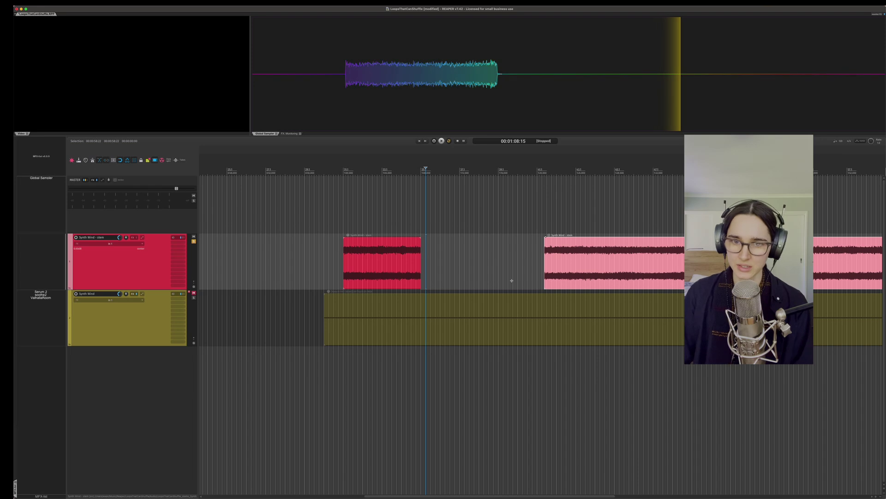
Split the short piece at about 1:04 and move its first half behind the second half, overlapping them into a crossfade.
click(380, 243)
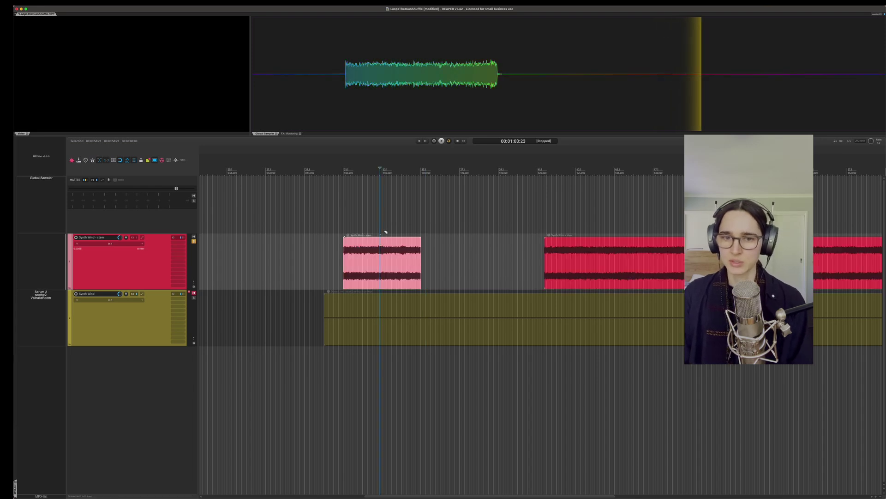
key(s)
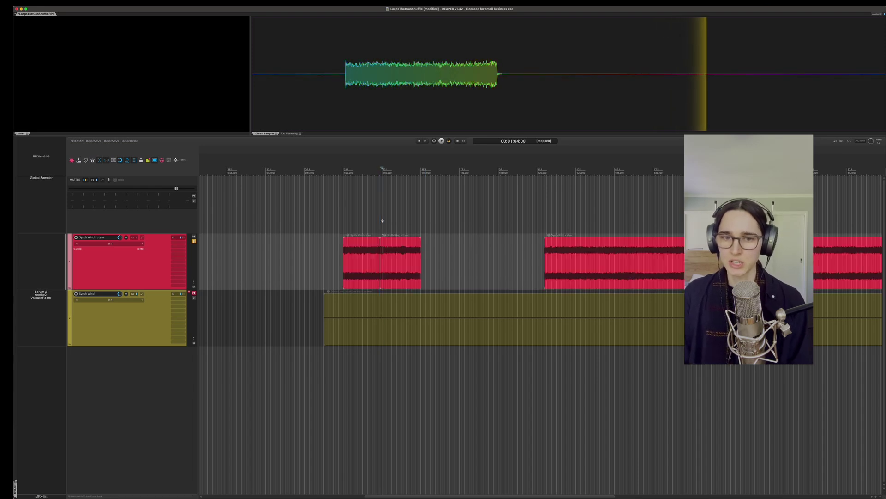
click(365, 262)
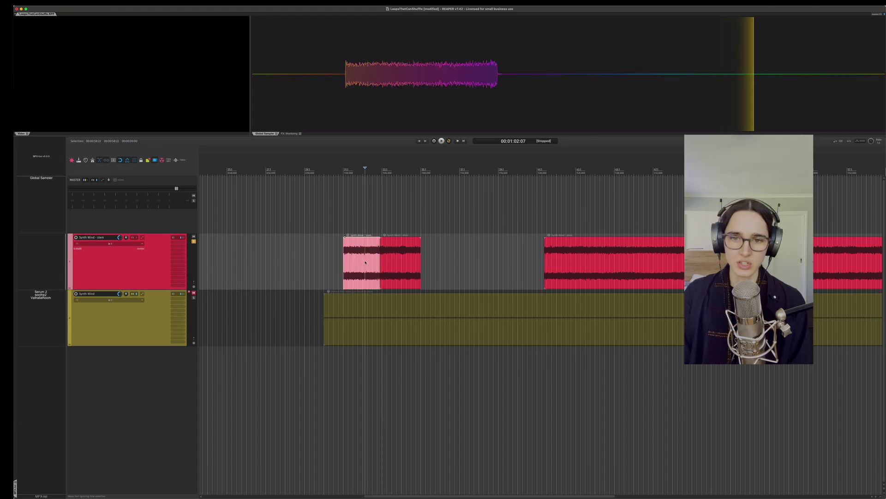
click(398, 260)
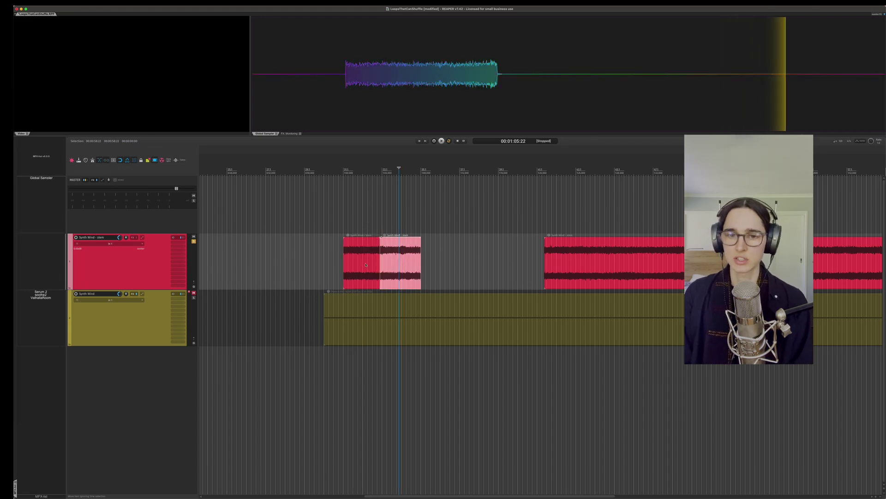
drag(366, 264, 429, 273)
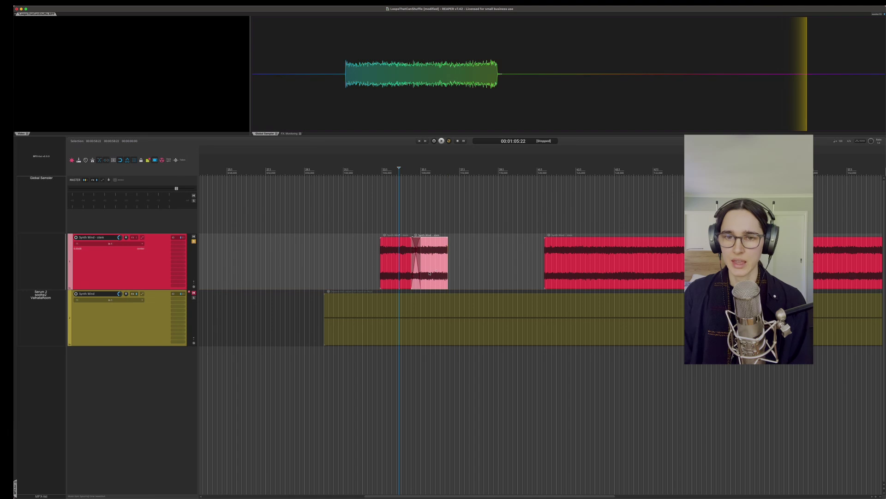
Play the rearranged piece from about 1:06 across its crossfade to check the transition.
click(415, 225)
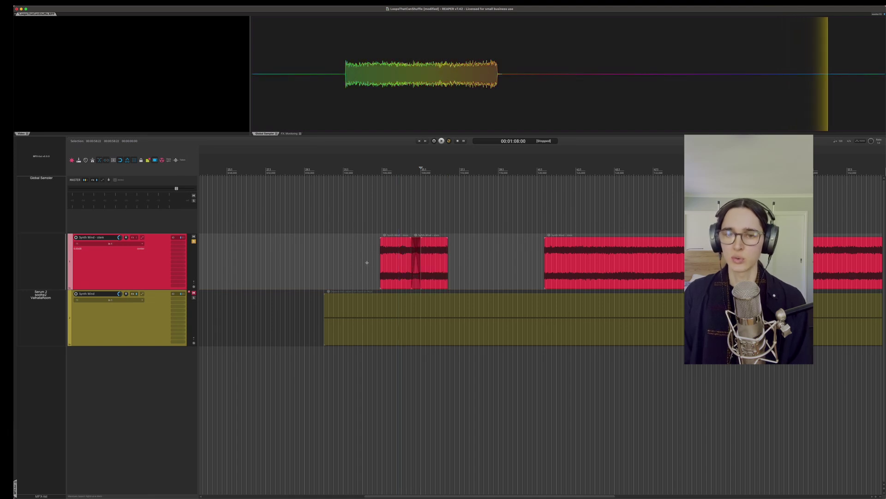
drag(366, 258, 467, 264)
key(super+z)
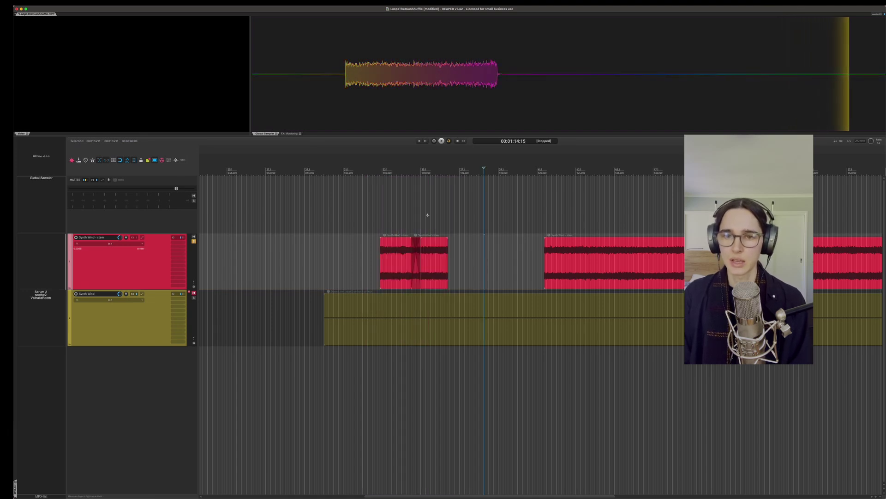
click(403, 204)
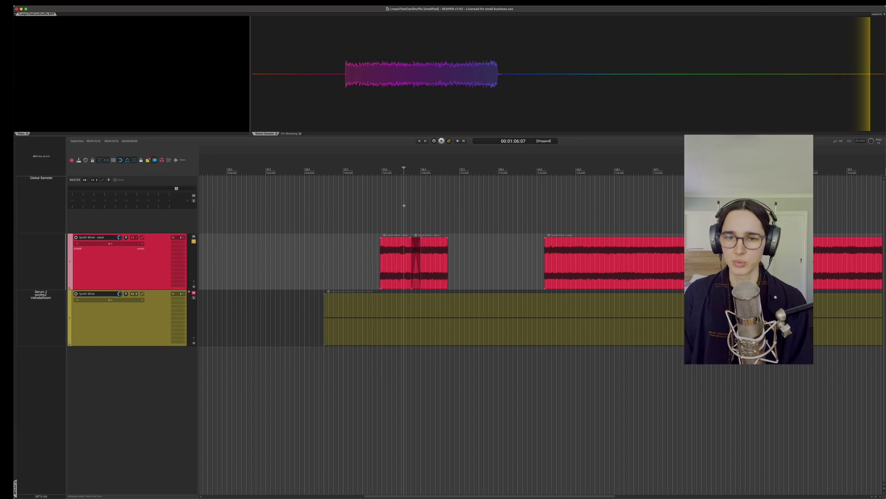
key(space)
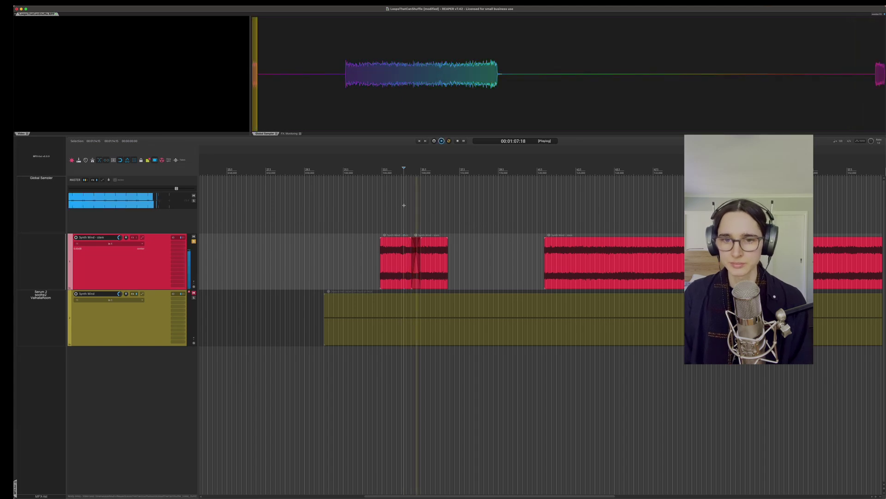
key(space)
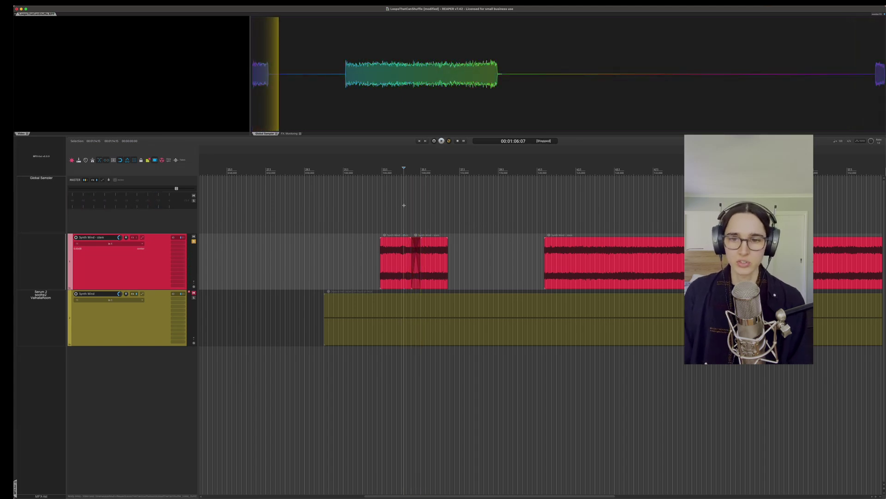
Move the long remainder further along the timeline and copy the crossfaded pair into the gap before it.
drag(365, 259, 479, 260)
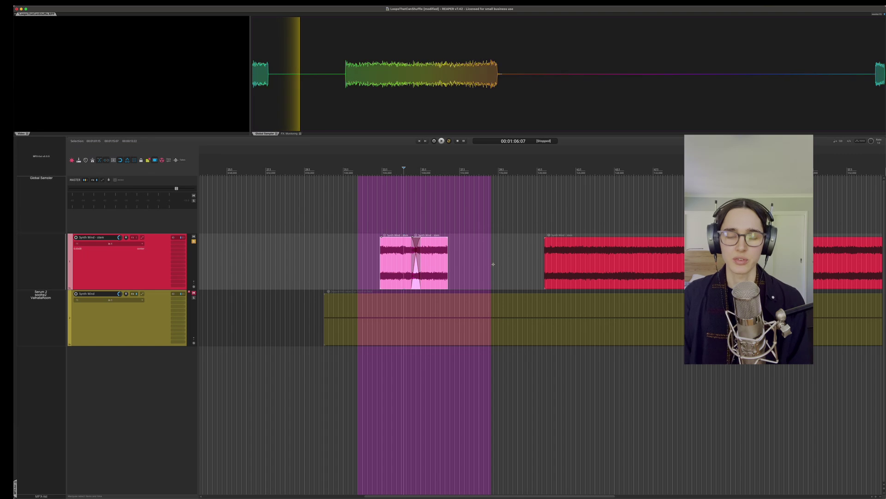
click(493, 264)
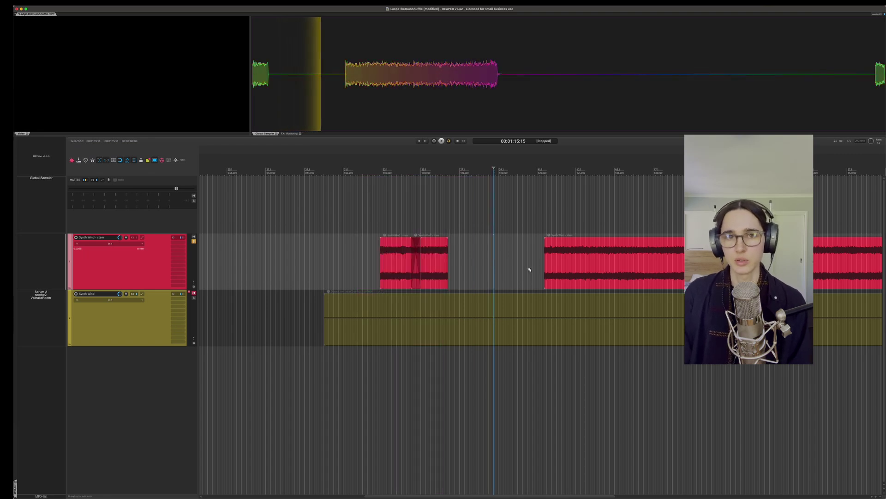
scroll(530, 269, right, 3)
drag(531, 269, 612, 269)
mouse_move(445, 266)
mouse_down()
mouse_move(298, 263)
mouse_move(344, 274)
mouse_move(451, 274)
mouse_up()
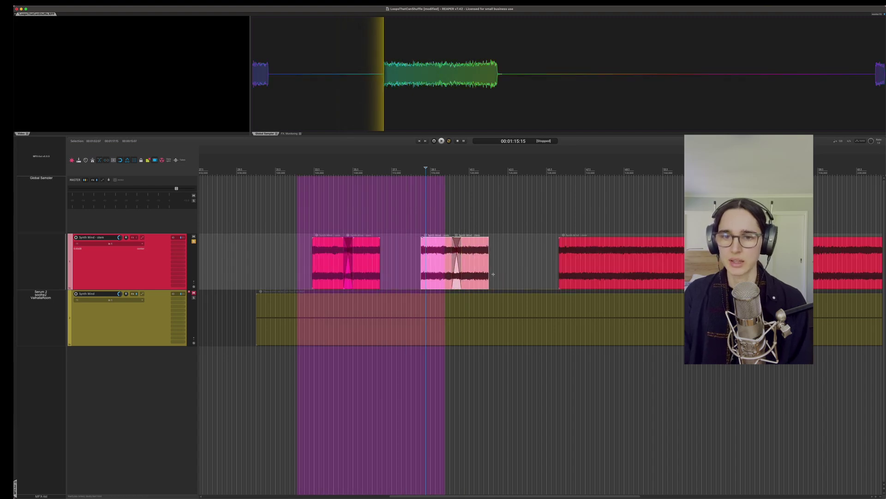
click(518, 268)
Split the copied crossfaded pair near both ends, at about 1:16 and 1:21.
drag(406, 254, 495, 254)
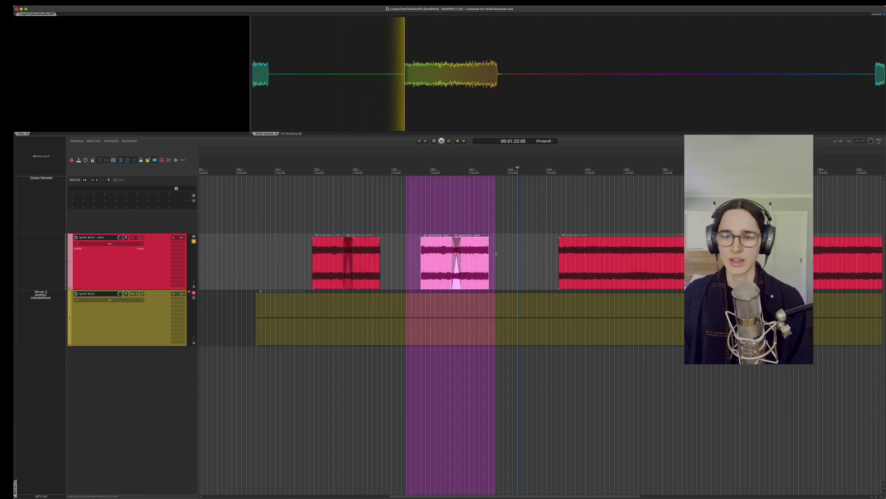
scroll(495, 253, up, 3)
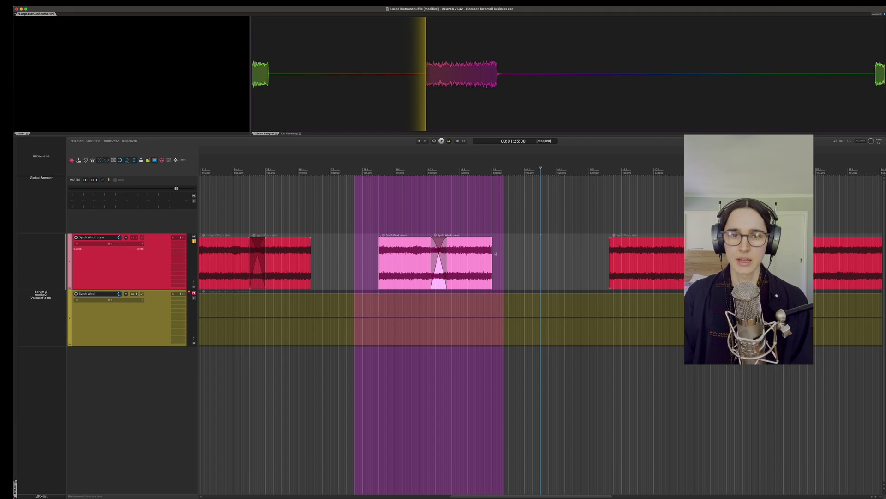
click(496, 254)
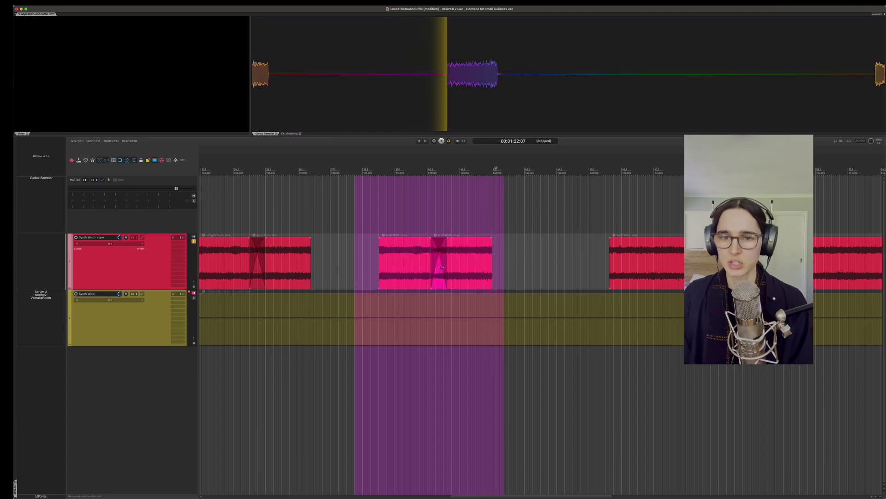
click(477, 242)
key(s)
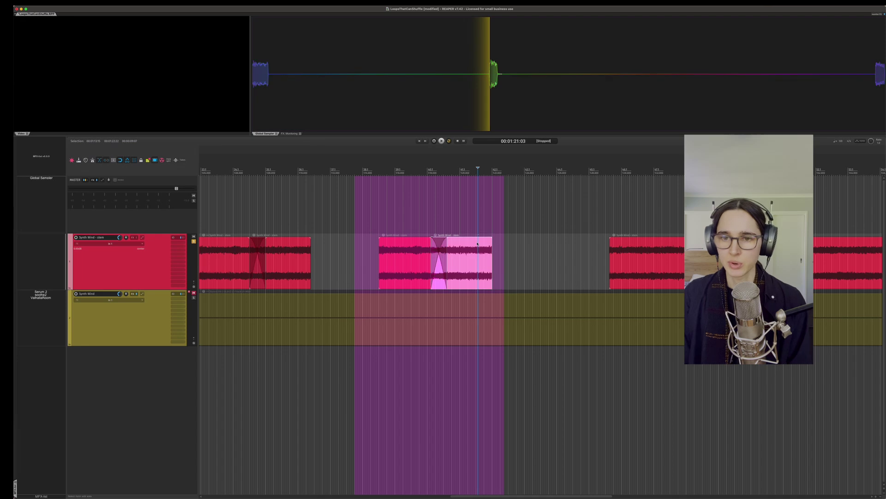
click(394, 244)
Delete the two middle pieces of the copied pair, keeping only its short start and end pieces.
drag(409, 224, 442, 233)
shift+click(461, 259)
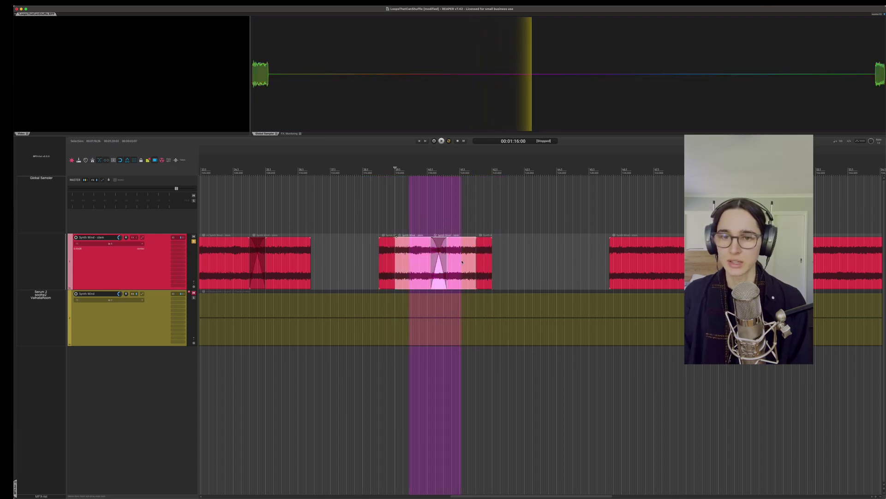
key(Delete)
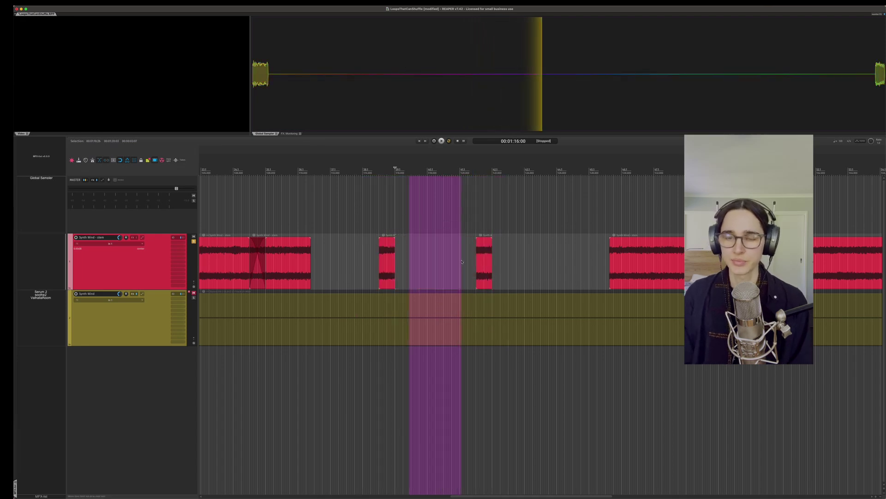
click(383, 267)
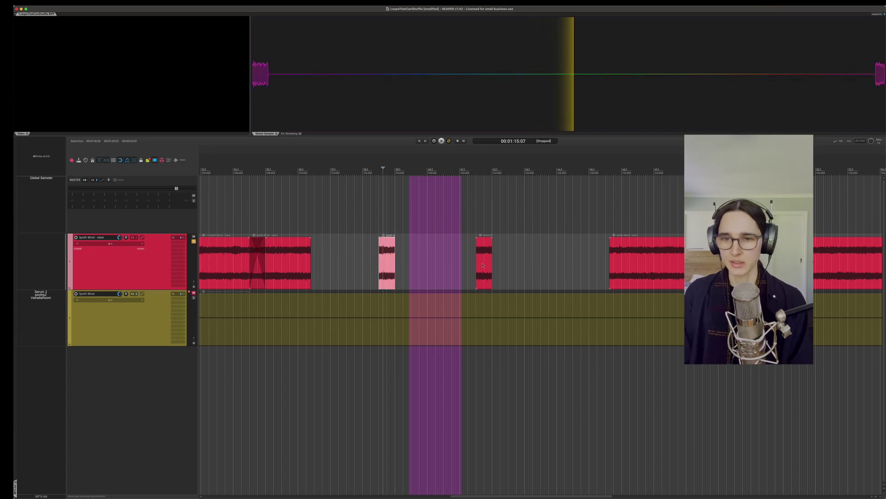
click(483, 265)
Insert a new track below the stem track and move the long remainder onto it, starting beneath the short start piece.
click(594, 241)
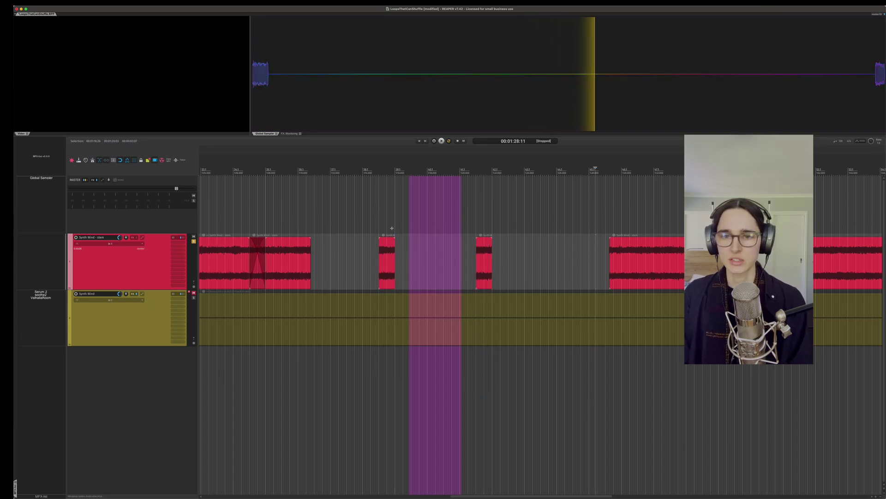
key(super+t)
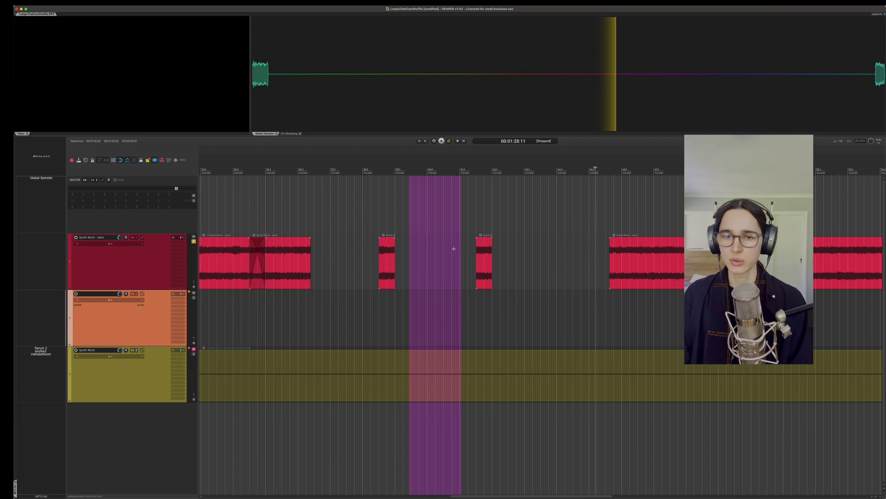
click(455, 249)
mouse_move(631, 266)
mouse_down()
mouse_move(480, 322)
mouse_move(398, 320)
mouse_up()
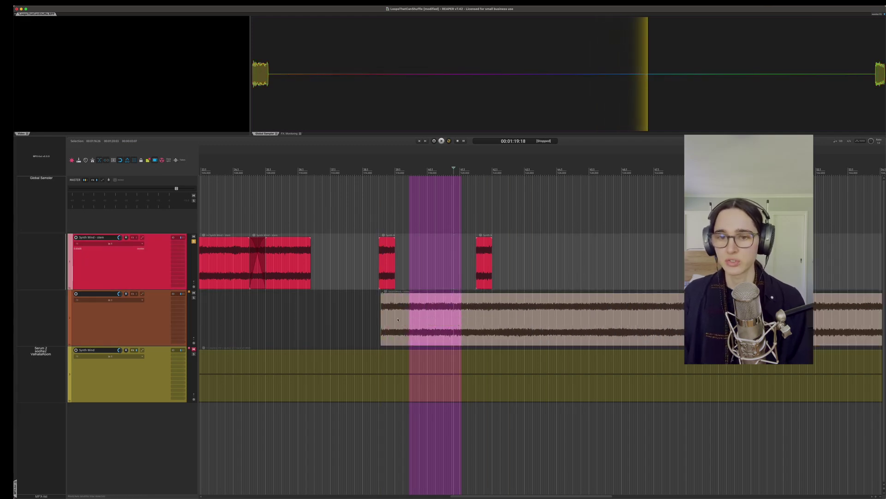
Split the long item at the end piece's outer edge and move its front part into the stem gap, crossfading with both short pieces.
click(490, 298)
click(505, 290)
drag(469, 311, 463, 283)
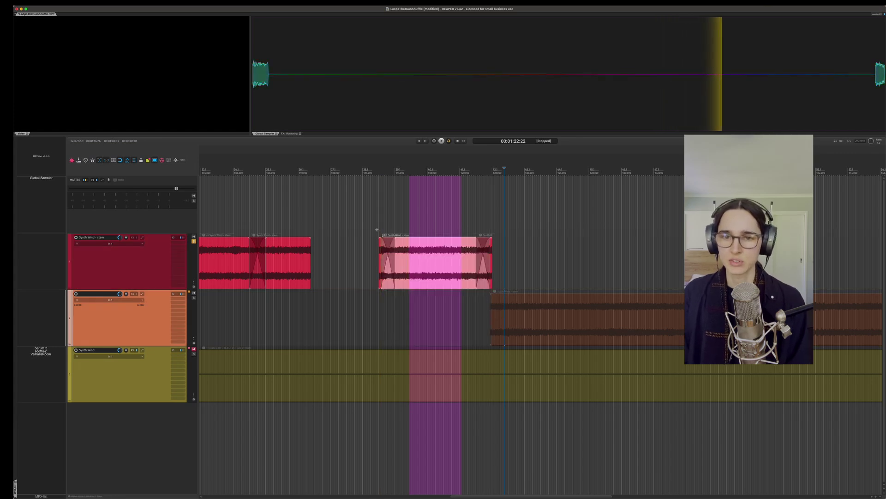
Select all three pieces of the patched loop and copy them further along the stem track.
click(371, 247)
drag(371, 247, 375, 247)
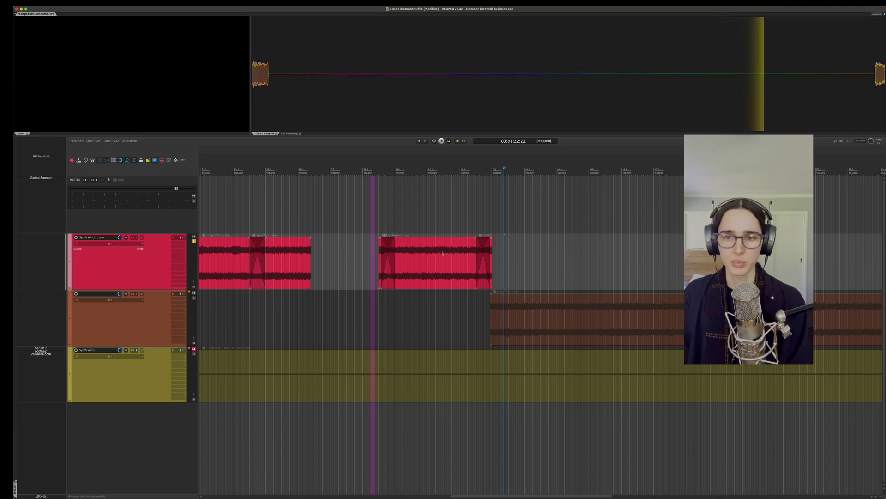
drag(535, 258, 339, 250)
drag(431, 264, 599, 263)
scroll(599, 263, right, 3)
click(598, 263)
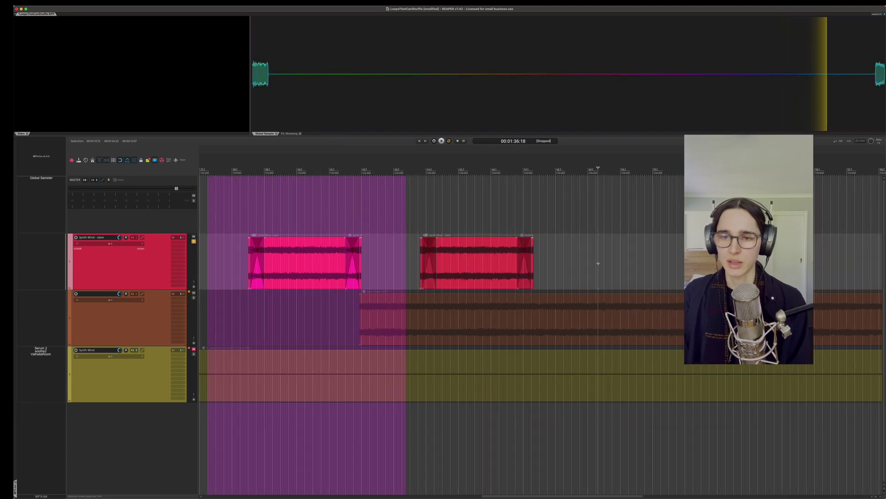
click(462, 268)
drag(512, 275, 347, 280)
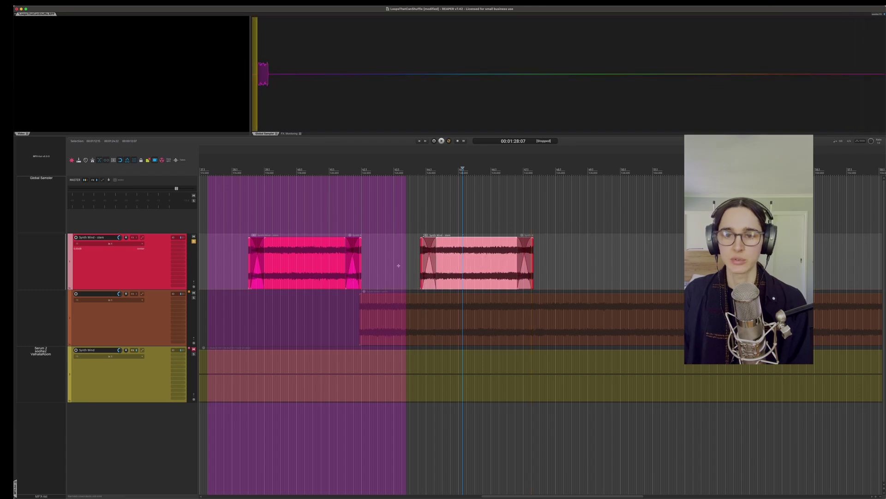
click(407, 265)
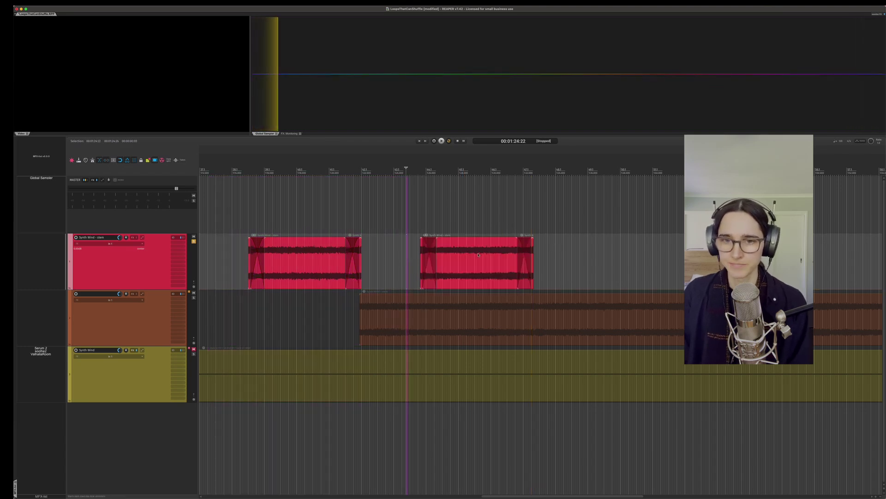
Select the time range around the first patched loop and examine its two crossfades up close.
scroll(478, 254, left, 3)
drag(488, 255, 345, 259)
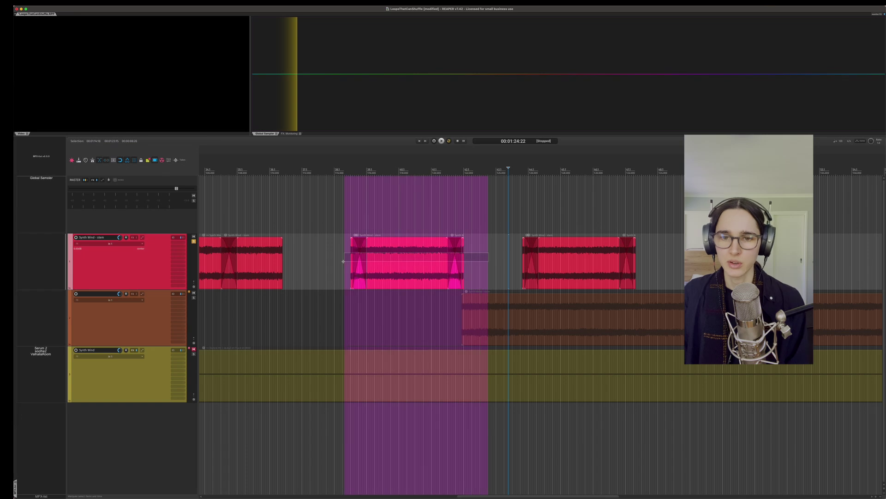
scroll(344, 261, up, 3)
scroll(343, 263, left, 5)
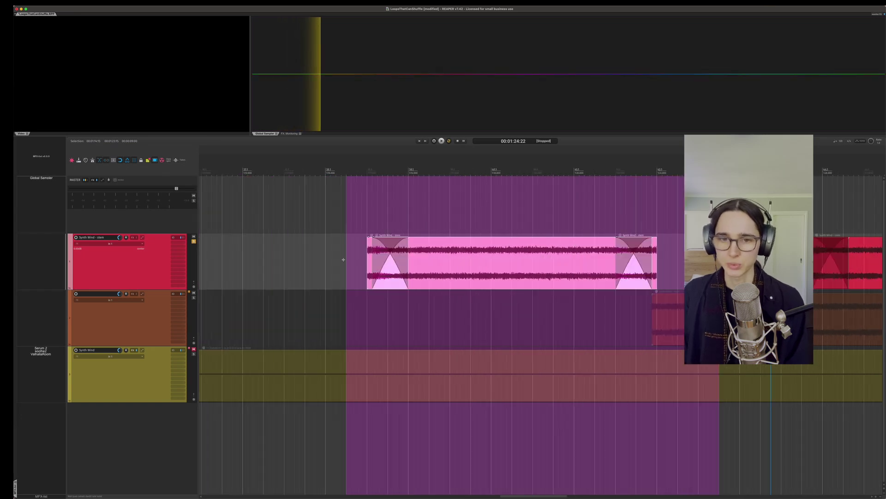
click(343, 259)
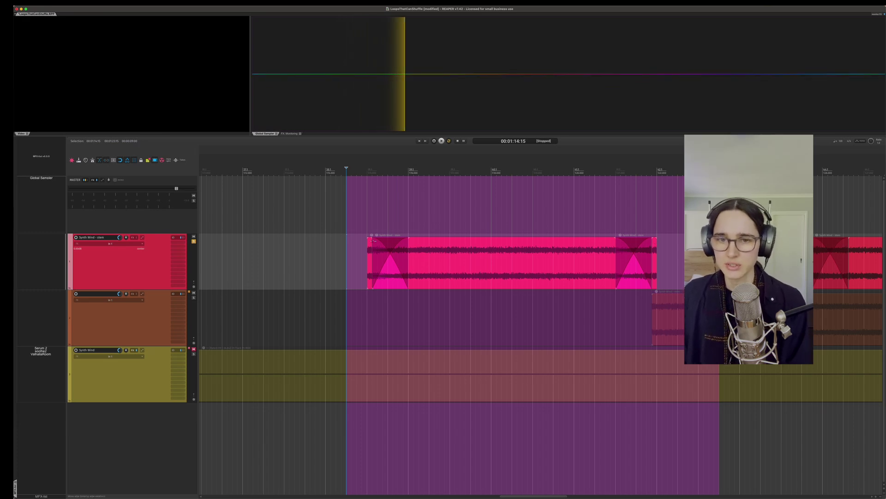
Extend the start and end crossfades of the first patched loop to reach the loop's outer edges.
drag(372, 240, 369, 239)
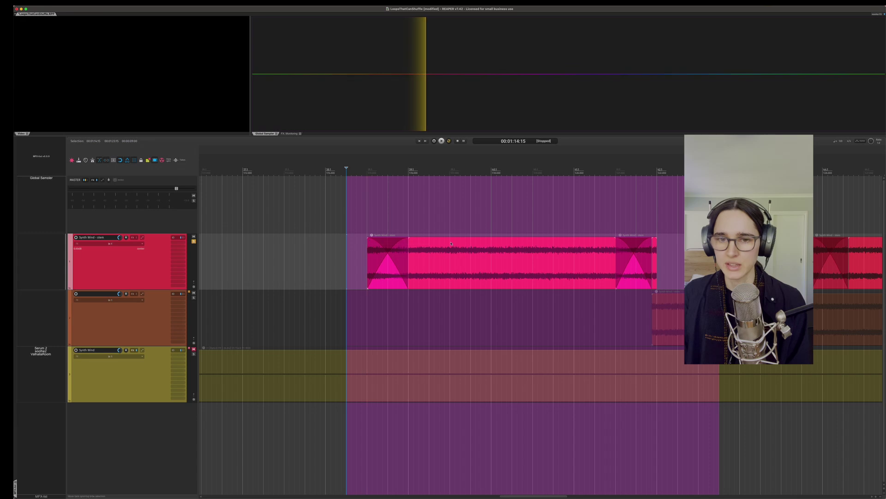
drag(652, 239, 658, 240)
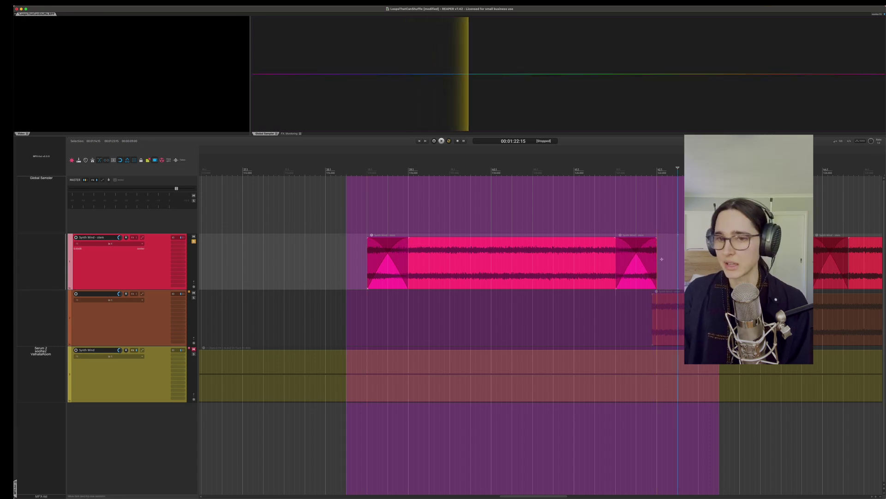
Select the time range over the first loop's end crossfade and compare the loop with its copy further along the stem track.
scroll(574, 214, right, 2)
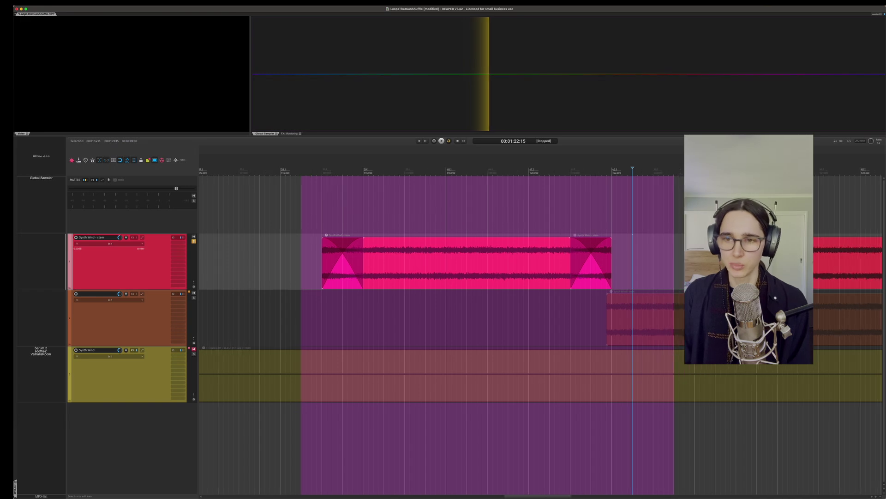
drag(574, 214, 606, 244)
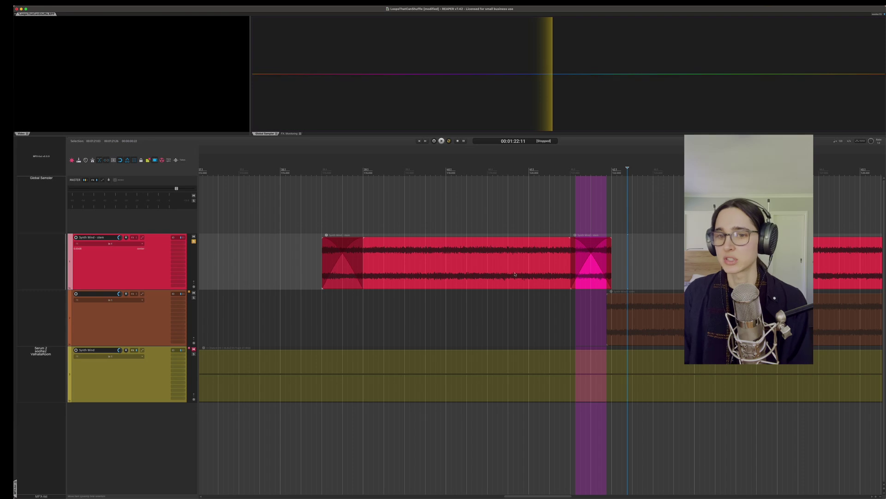
click(596, 278)
scroll(523, 277, right, 14)
scroll(522, 277, right, 2)
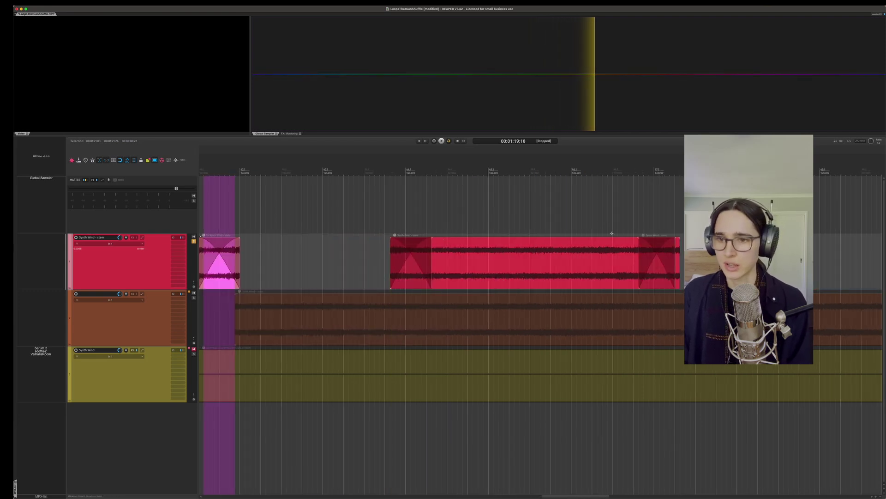
scroll(656, 263, down, 5)
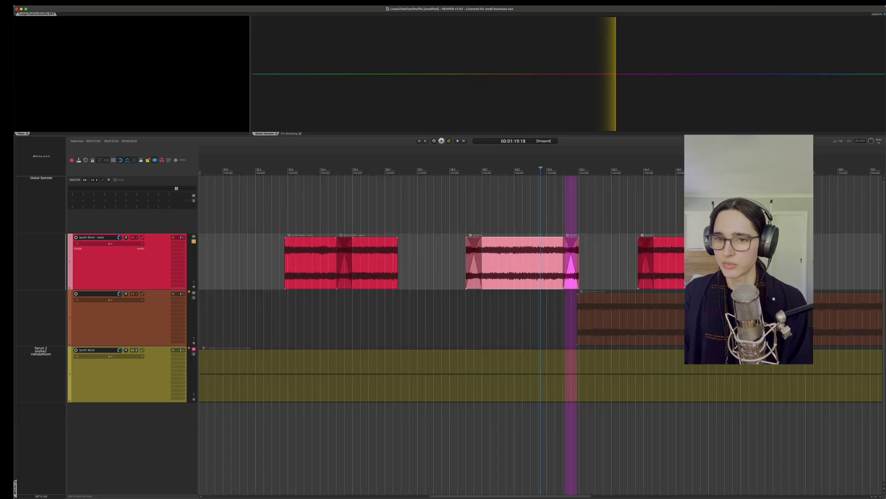
Select all pieces of the copied patched loop and paste another copy further along the stem track.
drag(700, 257, 582, 265)
drag(618, 265, 581, 265)
key(super+z)
key(super+v)
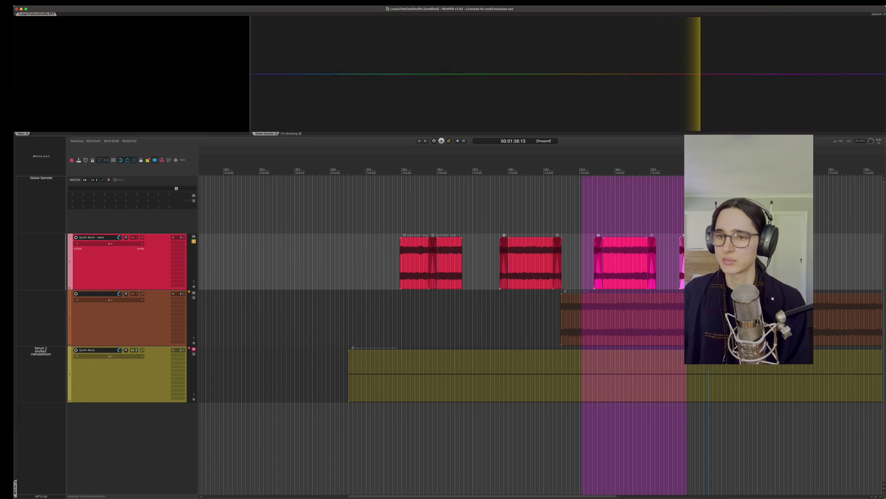
Shorten the long middle piece of the newest loop copy and move its end piece back to crossfade with the trimmed end.
scroll(625, 257, up, 5)
click(644, 243)
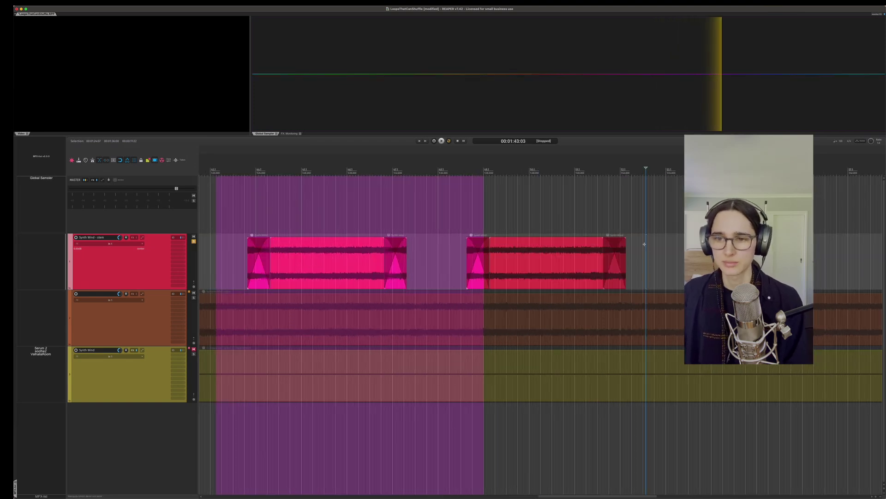
click(600, 280)
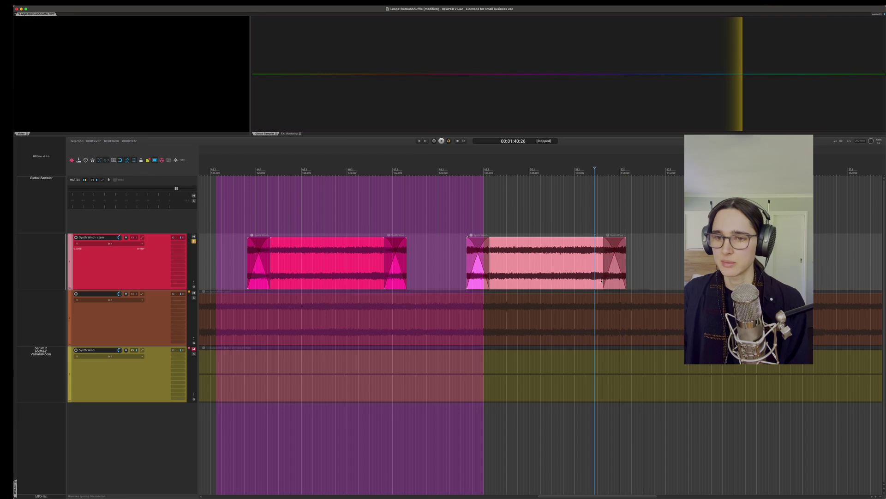
drag(602, 279, 556, 278)
key(super+z)
key(super+z)
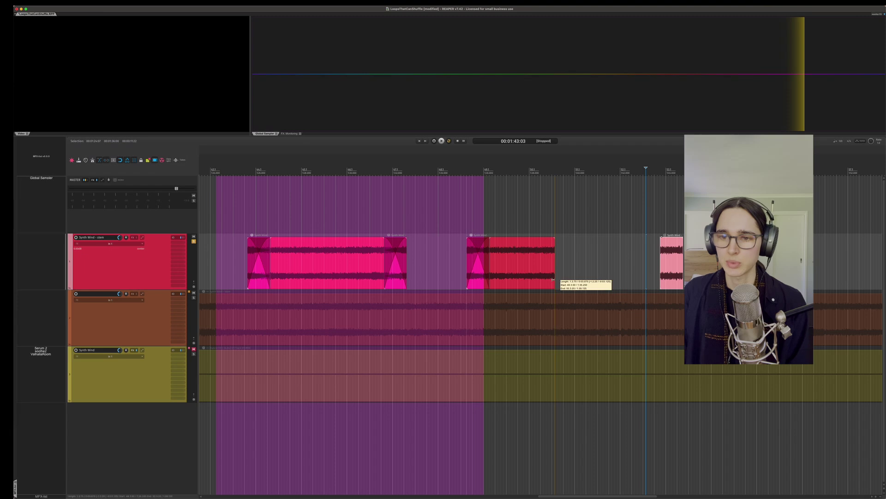
click(615, 278)
drag(665, 284, 539, 273)
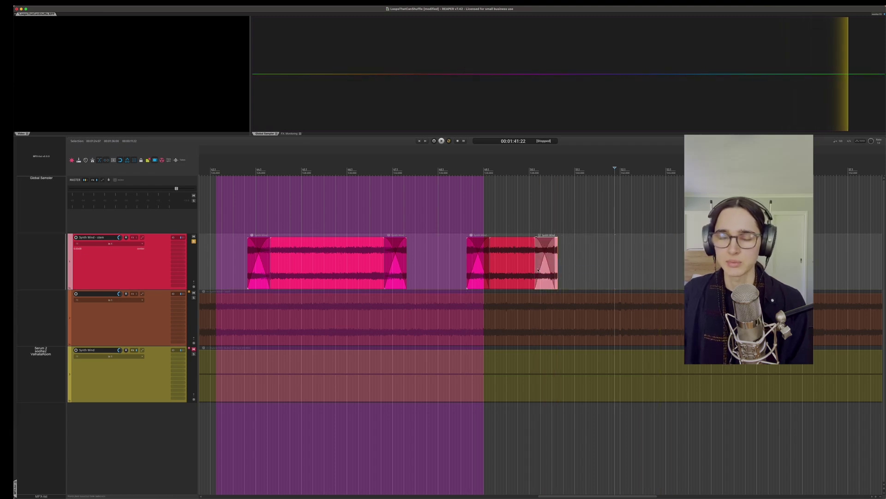
Extend the end crossfade of the shortened loop to the loop's outer edge.
scroll(499, 242, up, 4)
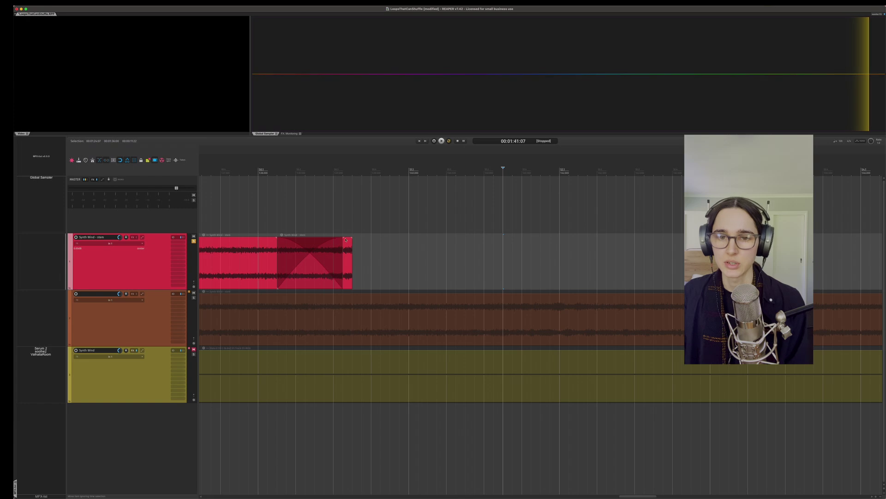
drag(344, 239, 358, 242)
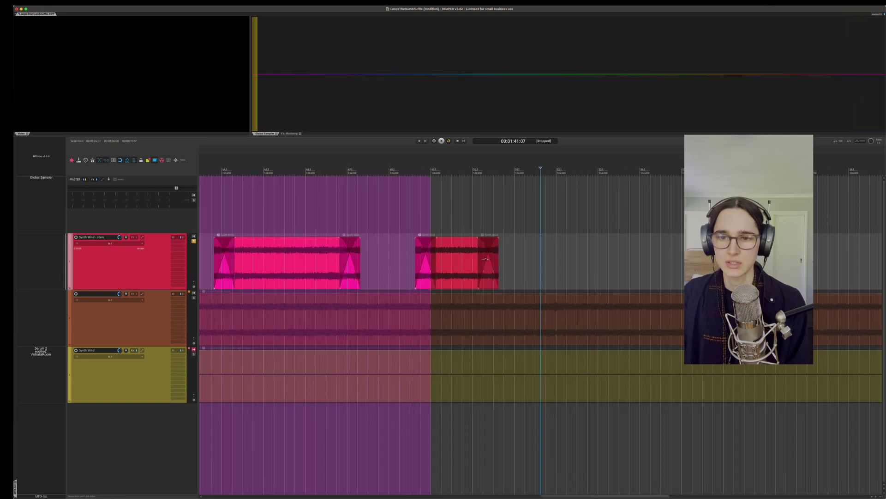
scroll(527, 262, down, 5)
scroll(530, 262, down, 3)
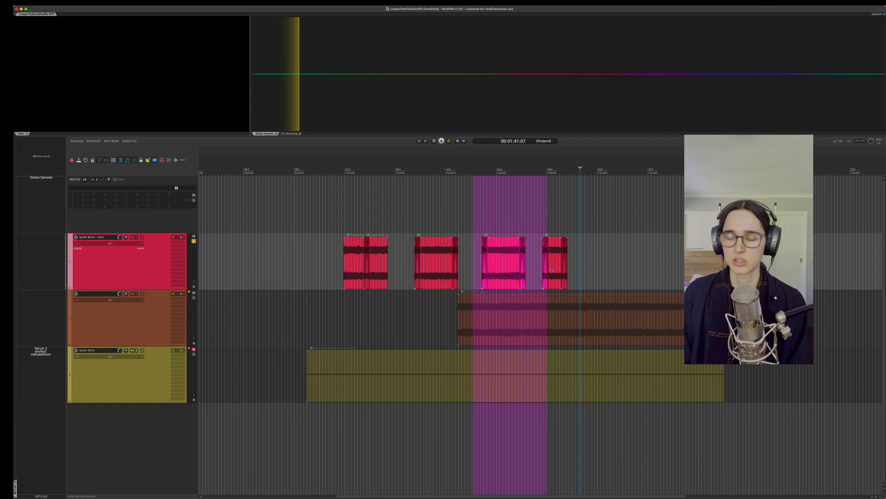
click(605, 265)
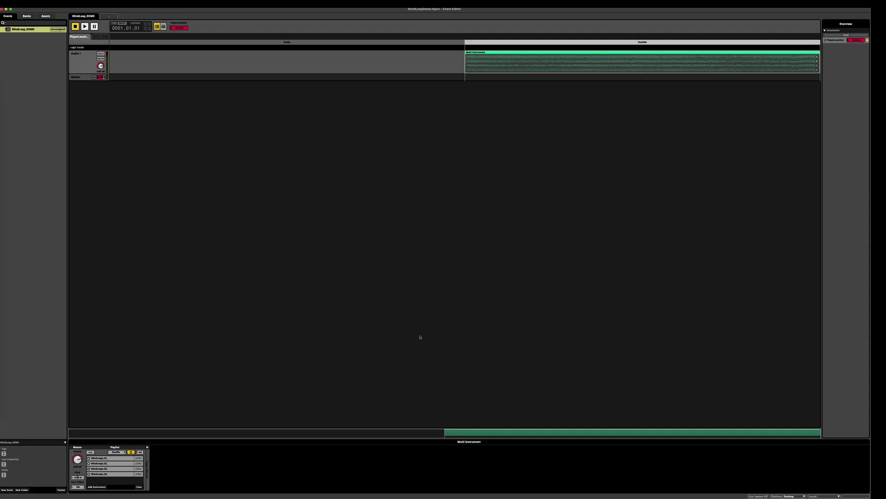
In the FMOD Studio event editor, play the WindLoop_DEMO event to audition the shuffled wind loops.
key(space)
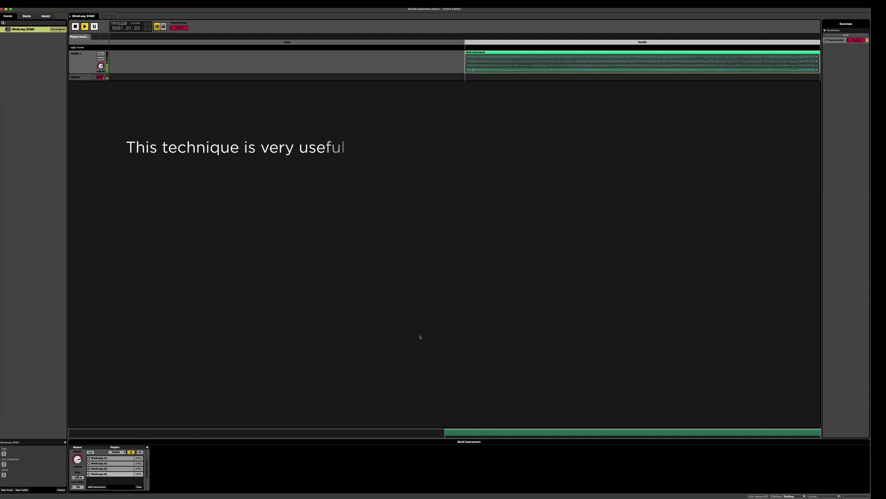